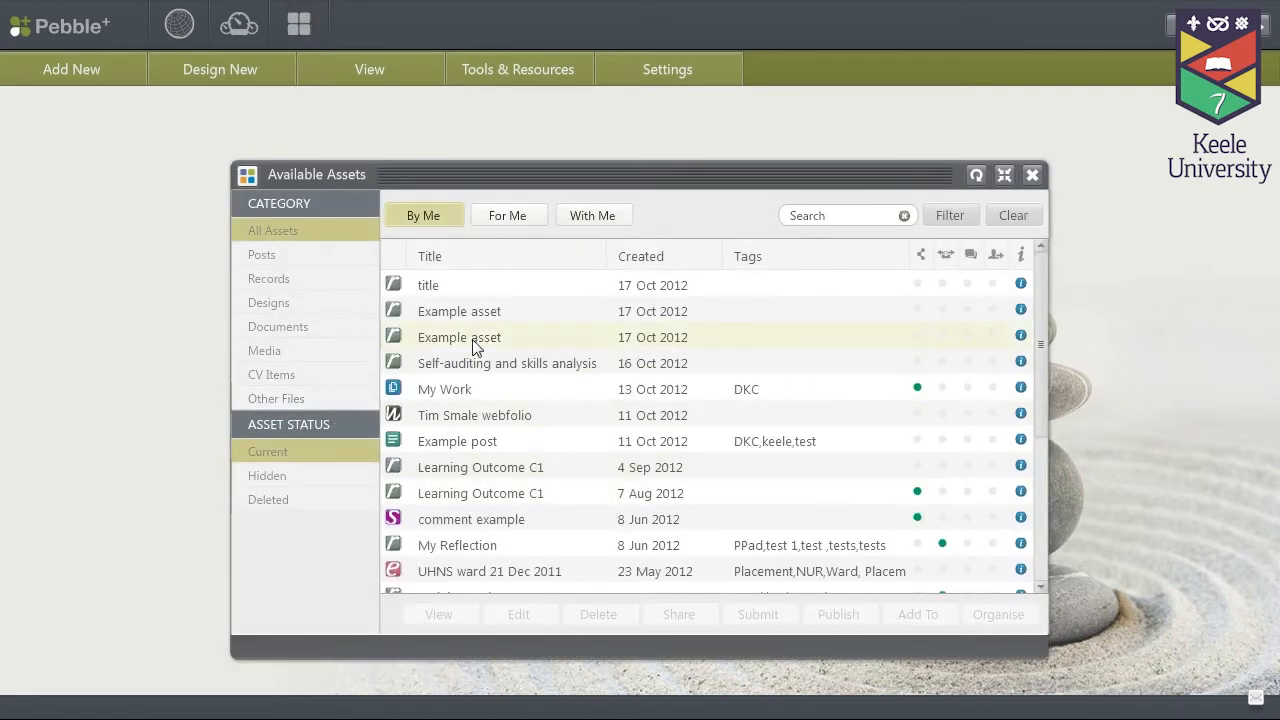
Step: Select the second 'Example asset' row in the Available Assets list
left_click(480, 337)
left_click(686, 614)
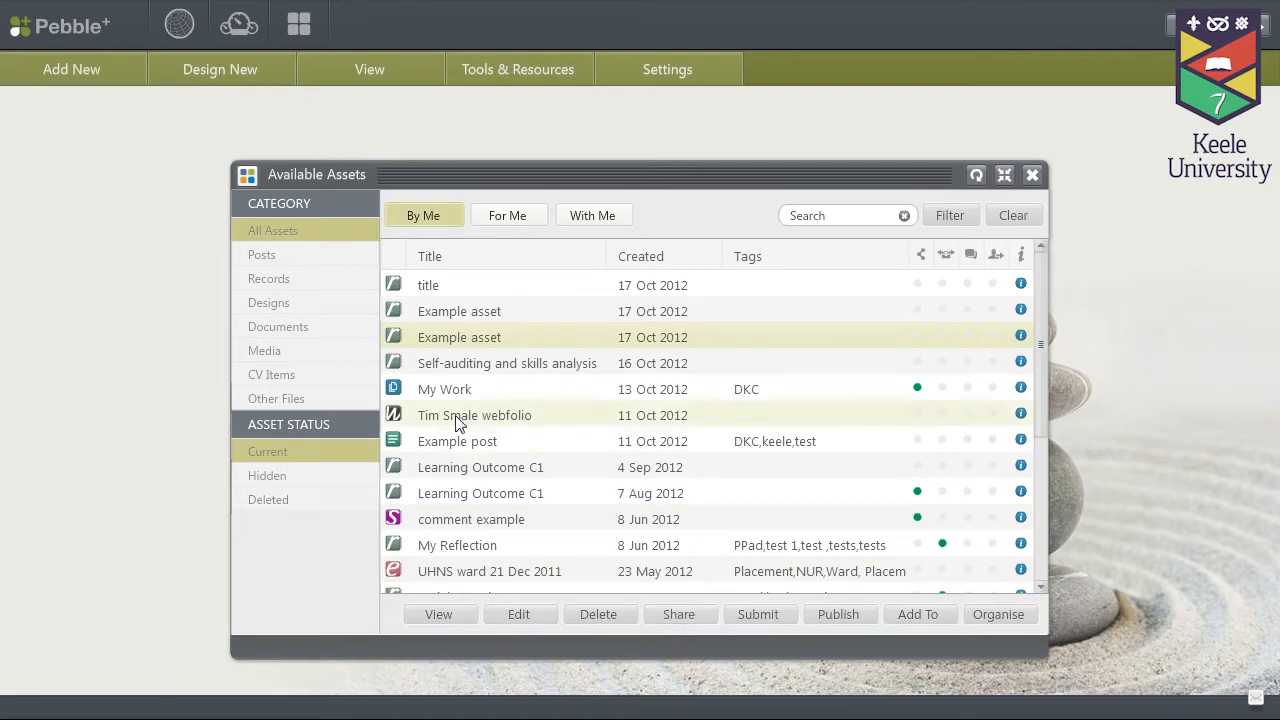
Step: Open Example asset, choose Share from its top-left menu, and reposition the Sharing dialog
double_click(450, 342)
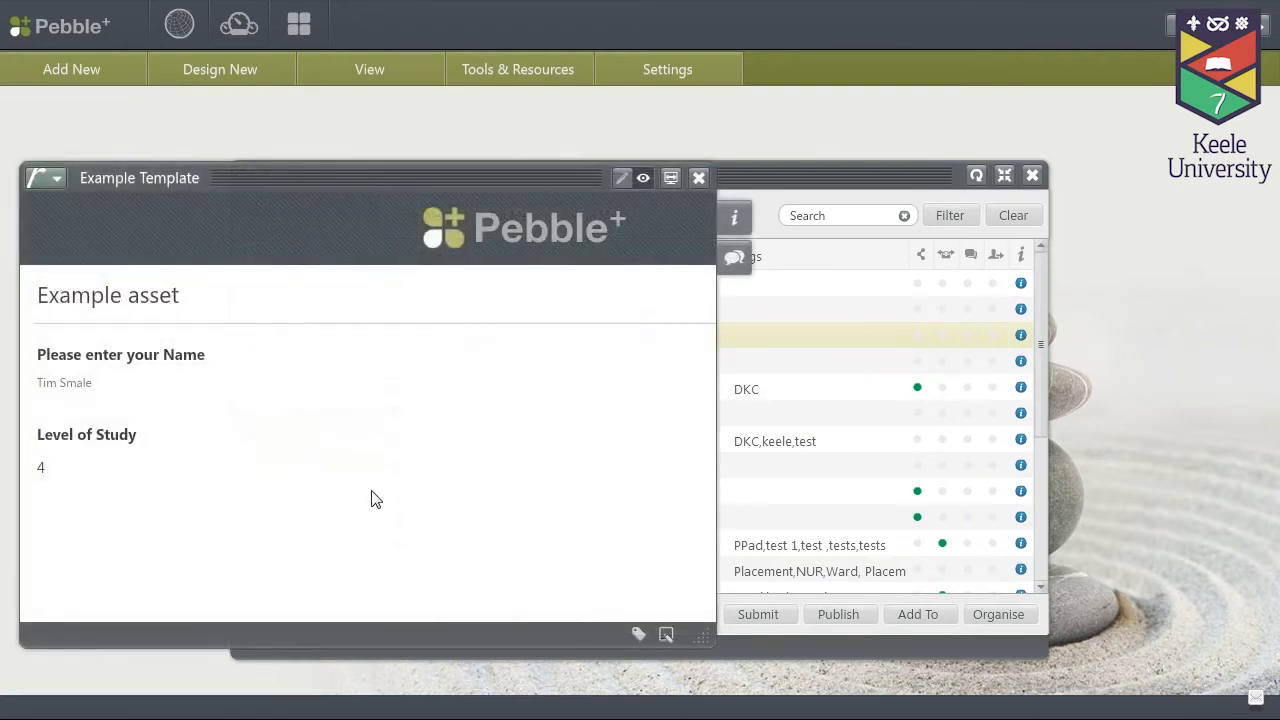
left_click(58, 181)
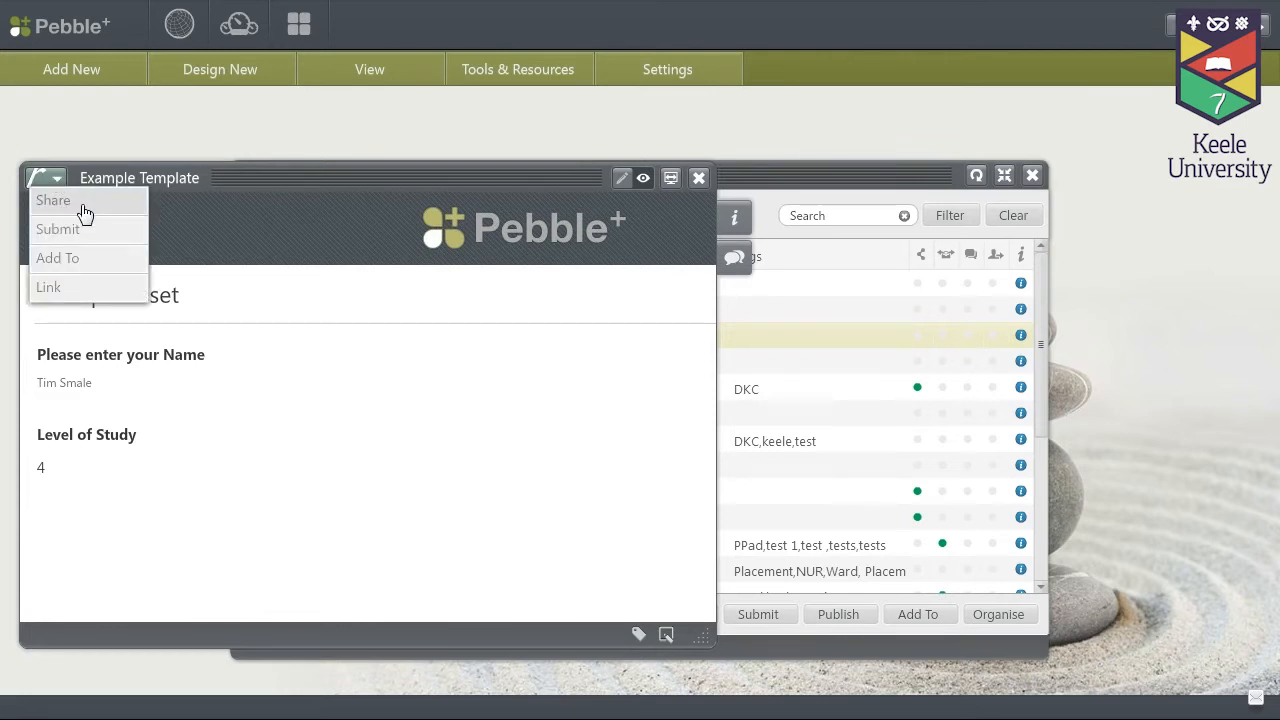
left_click(85, 215)
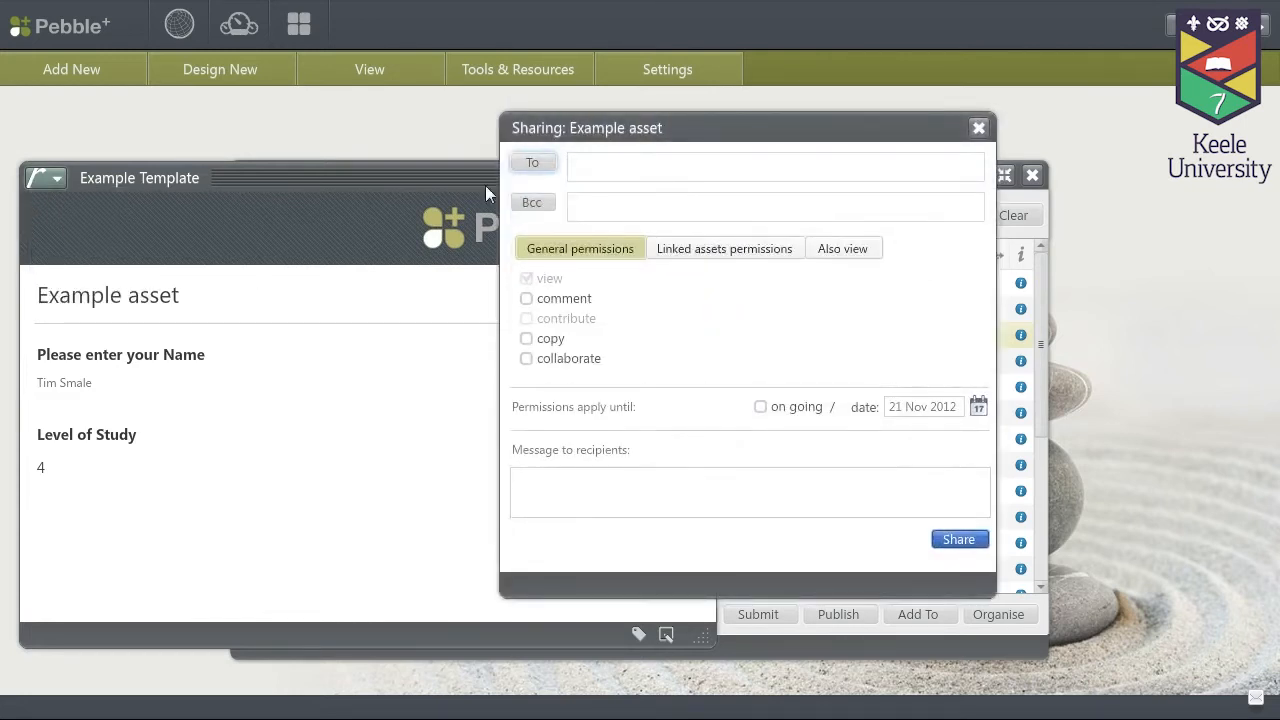
left_click_drag(693, 125, 603, 118)
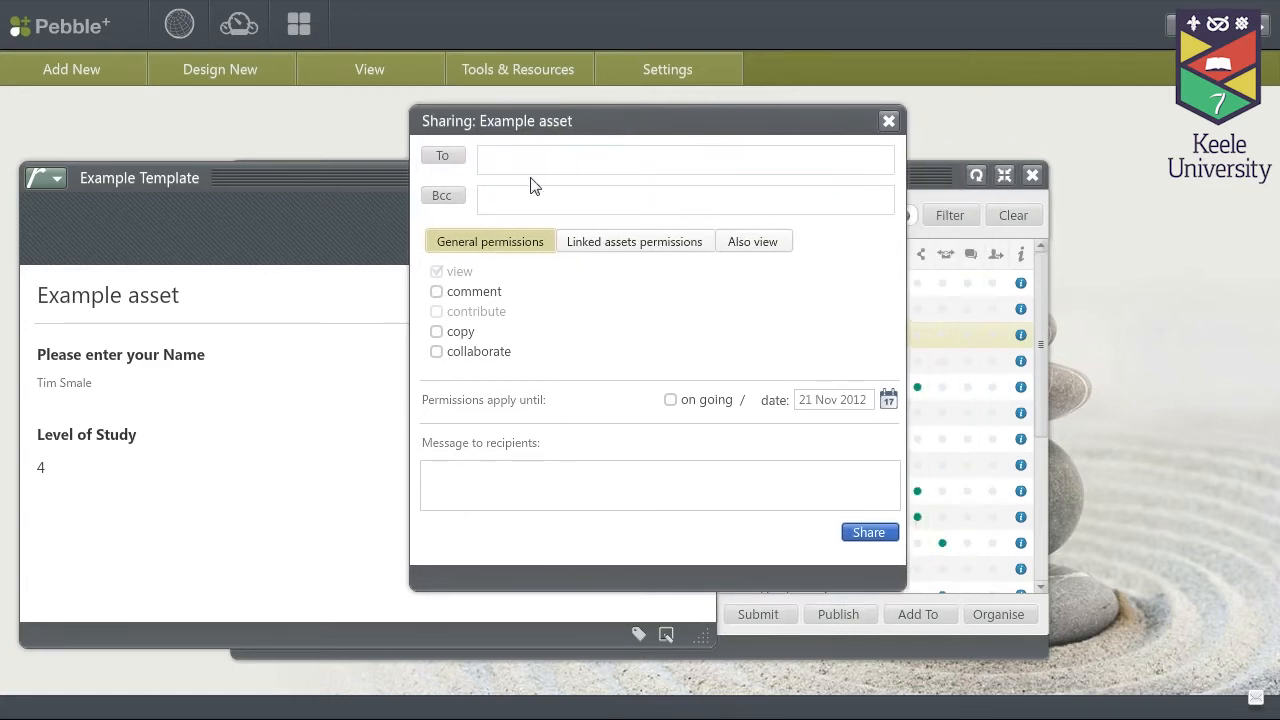
Step: Open Contact Manager from the To button and place it beside the Sharing dialog
left_click(445, 160)
left_click_drag(408, 134, 323, 126)
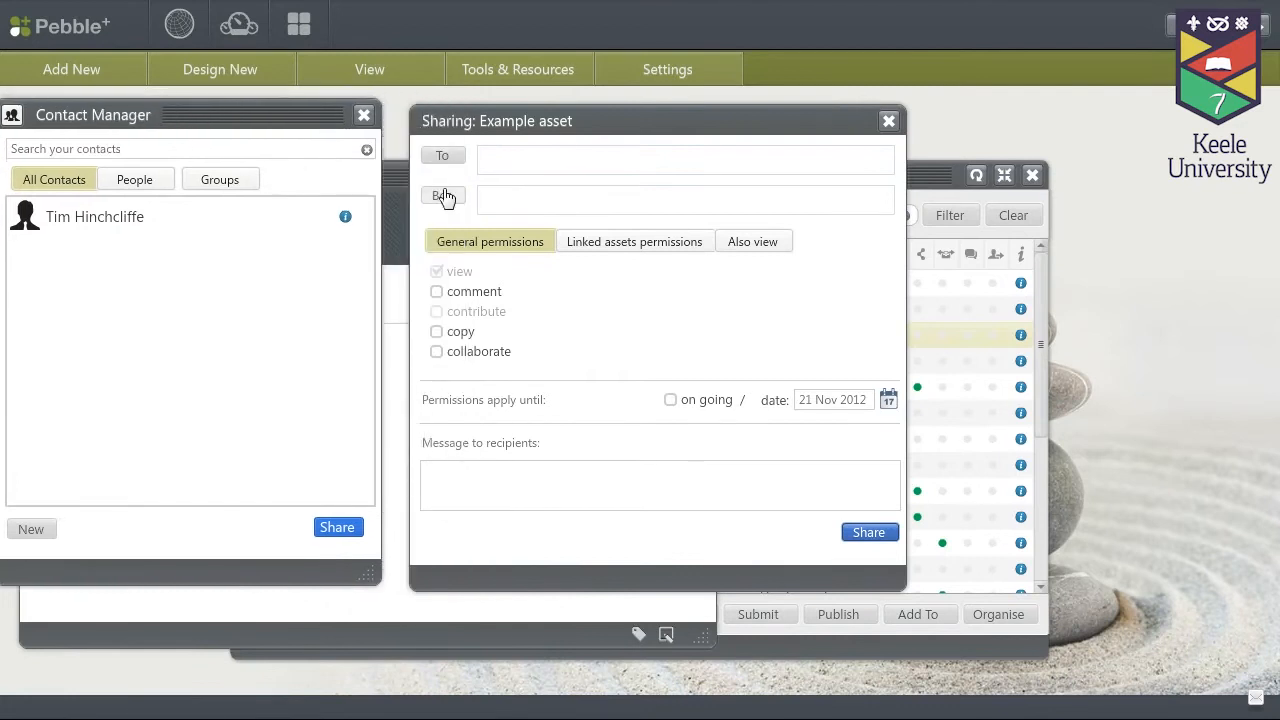
left_click_drag(511, 126, 685, 125)
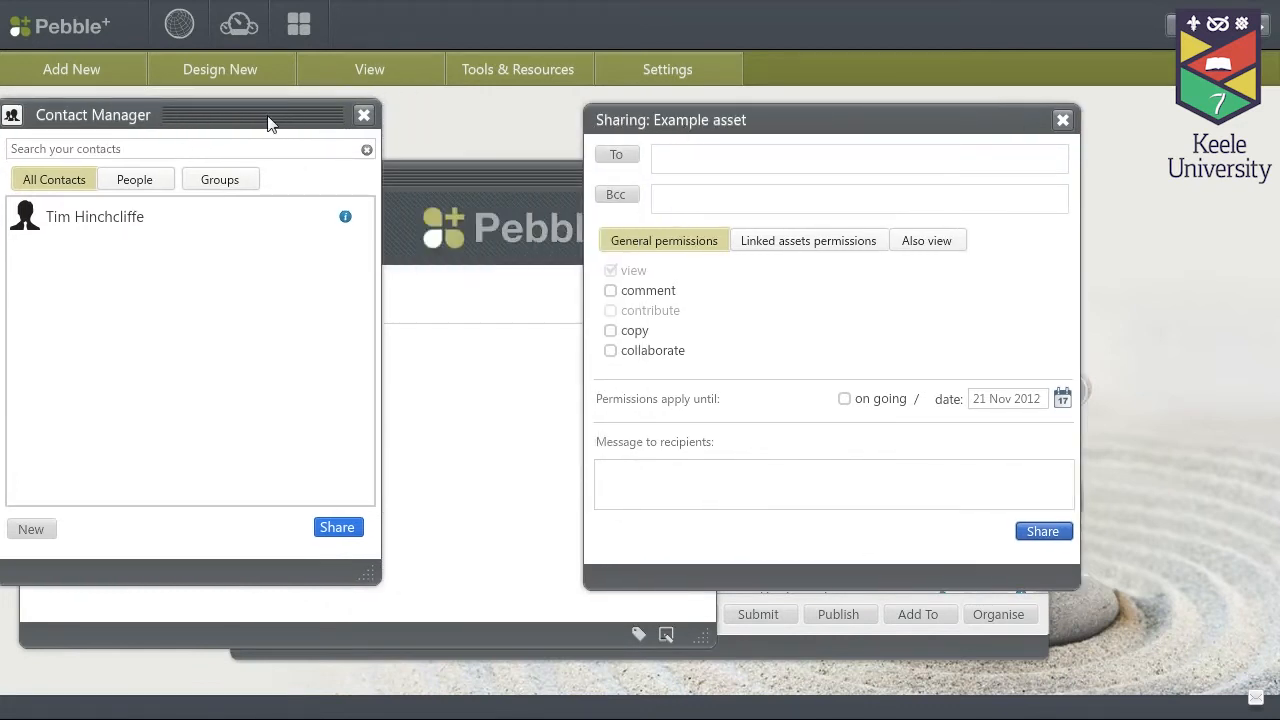
left_click_drag(282, 120, 366, 146)
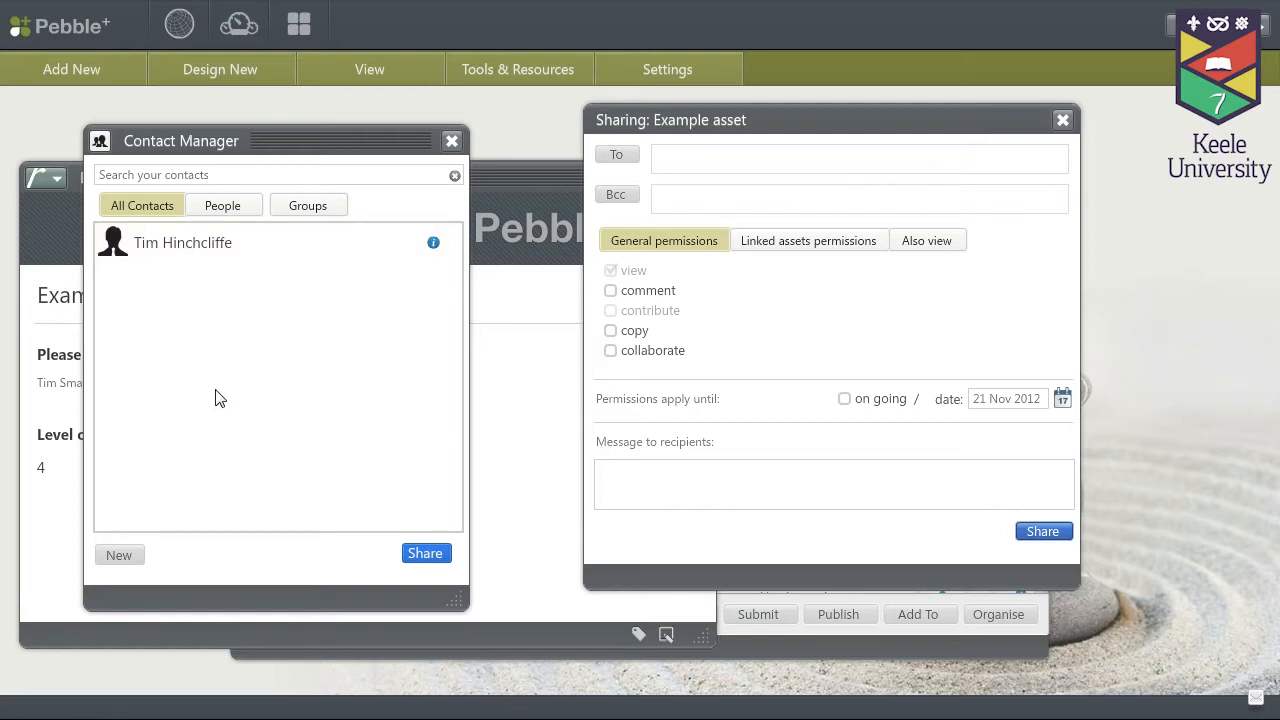
Step: Search the institution directory by a colleague's full name and add the match as a contact
left_click(120, 557)
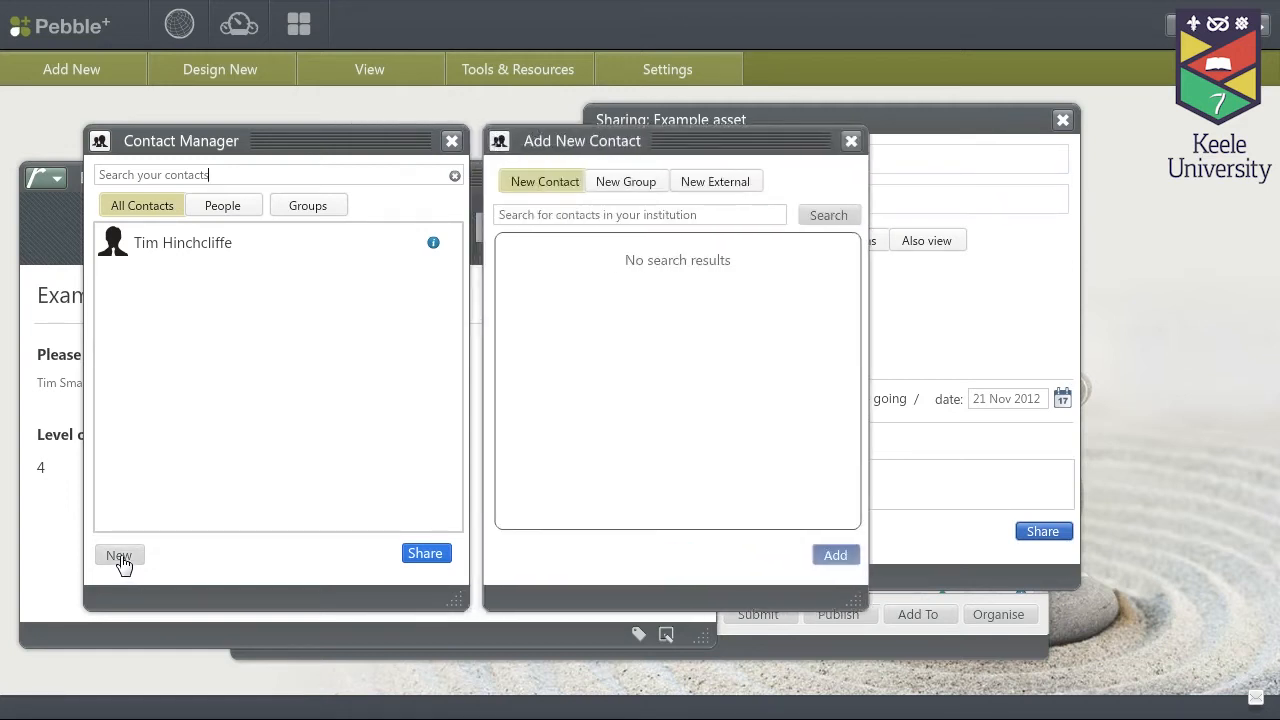
left_click(583, 217)
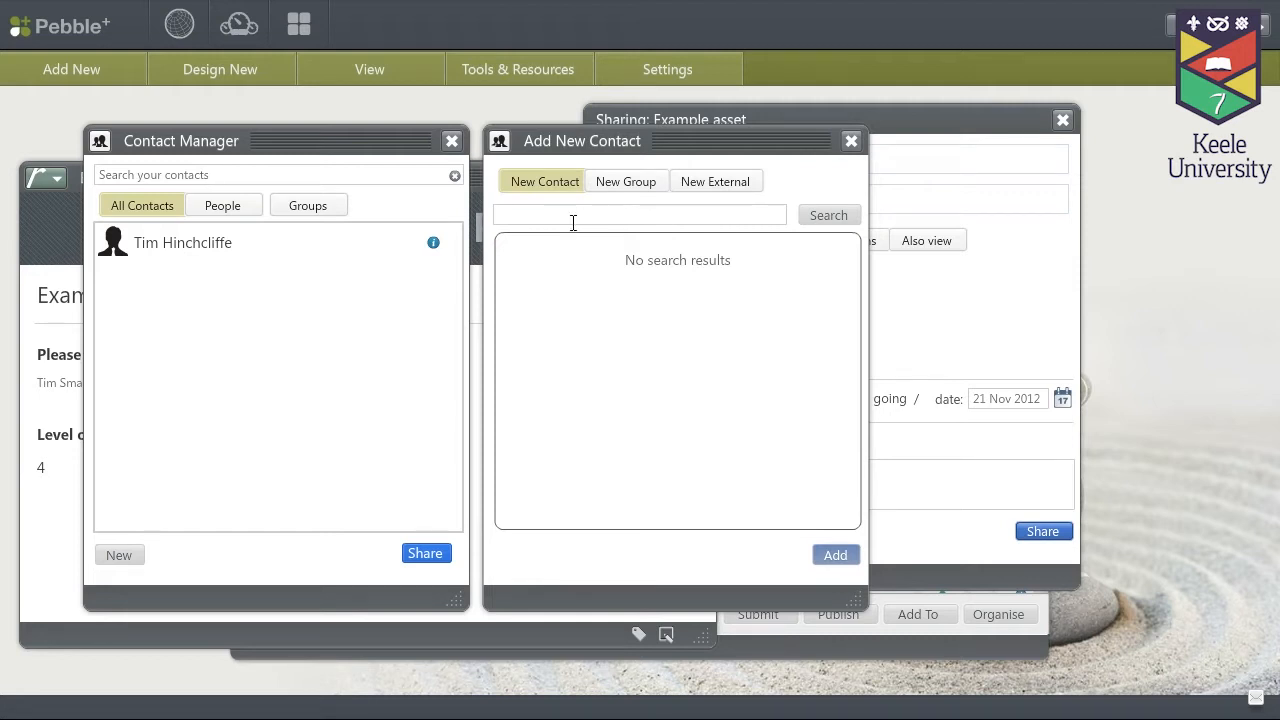
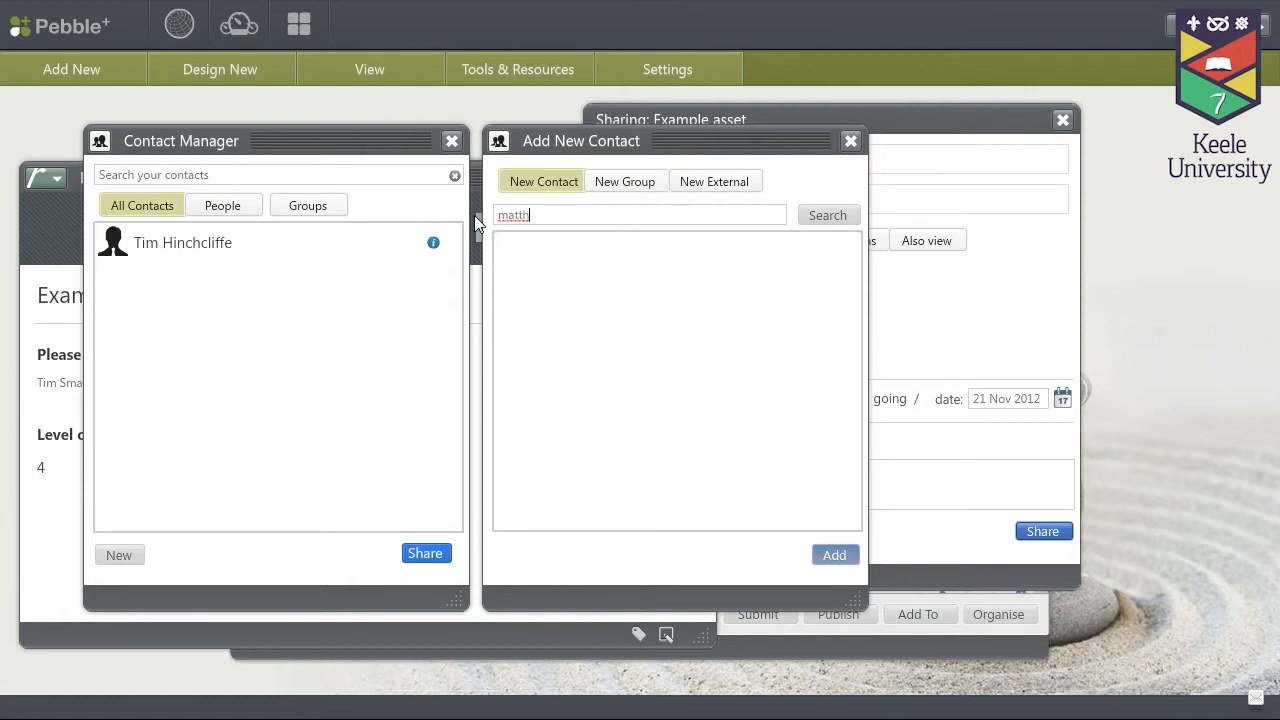
left_click(828, 218)
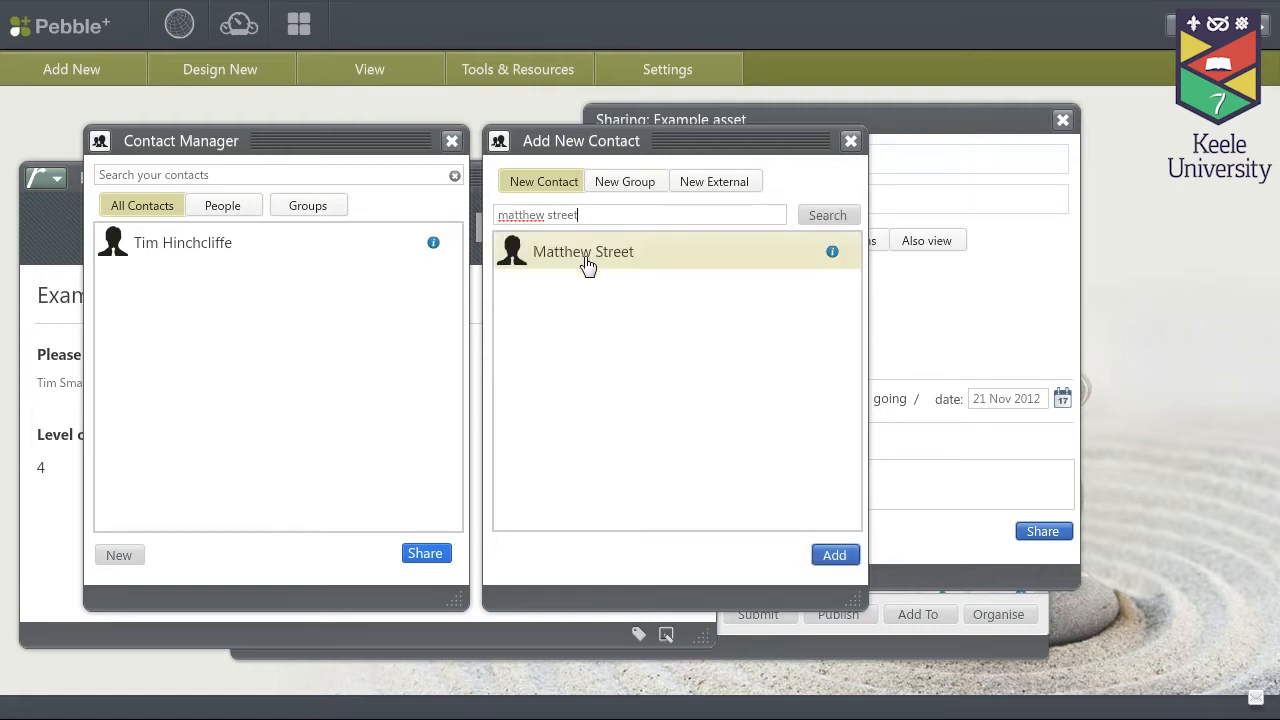
double_click(588, 262)
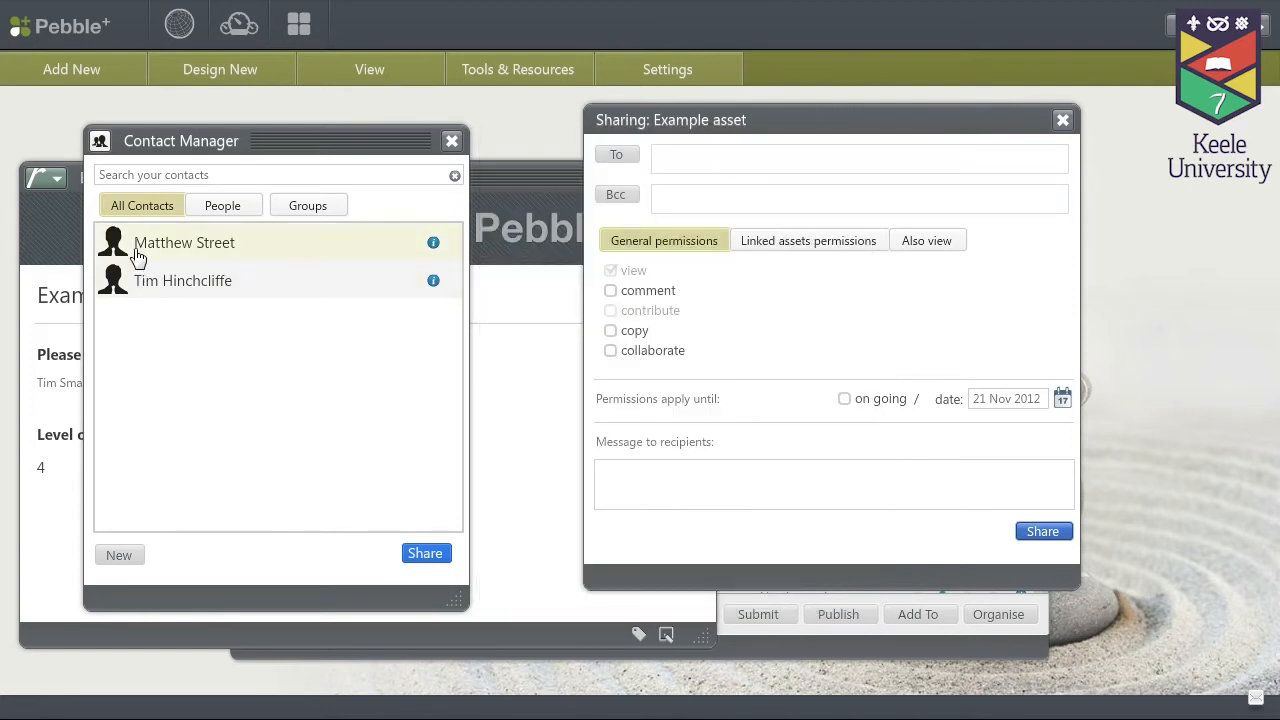
Step: Add both saved contacts to the To field, then start a new contact
left_click_drag(139, 249, 709, 171)
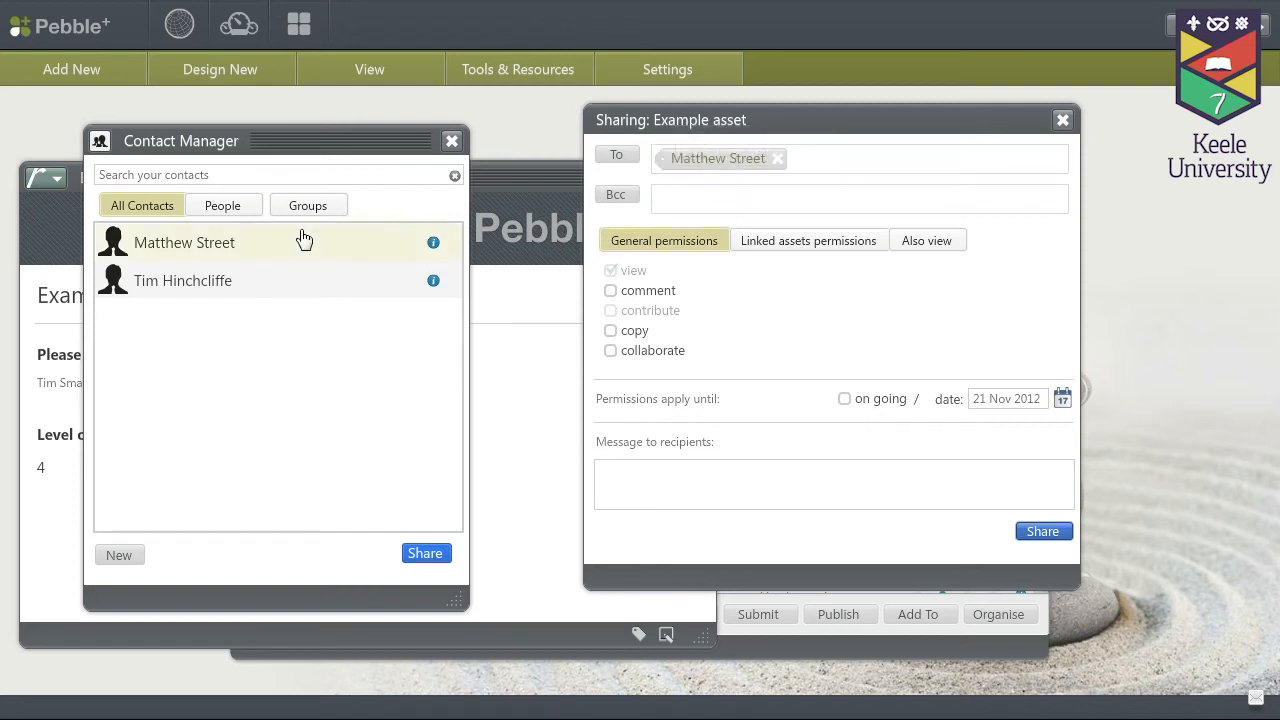
double_click(164, 289)
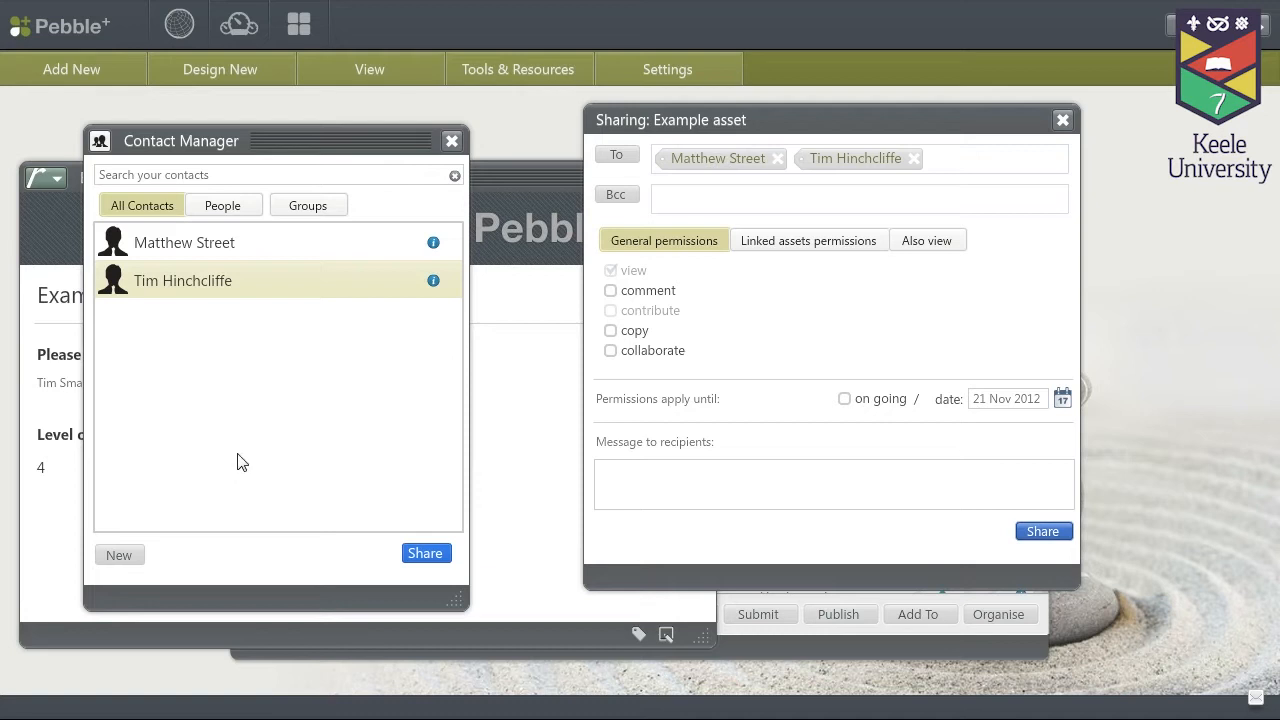
left_click(117, 557)
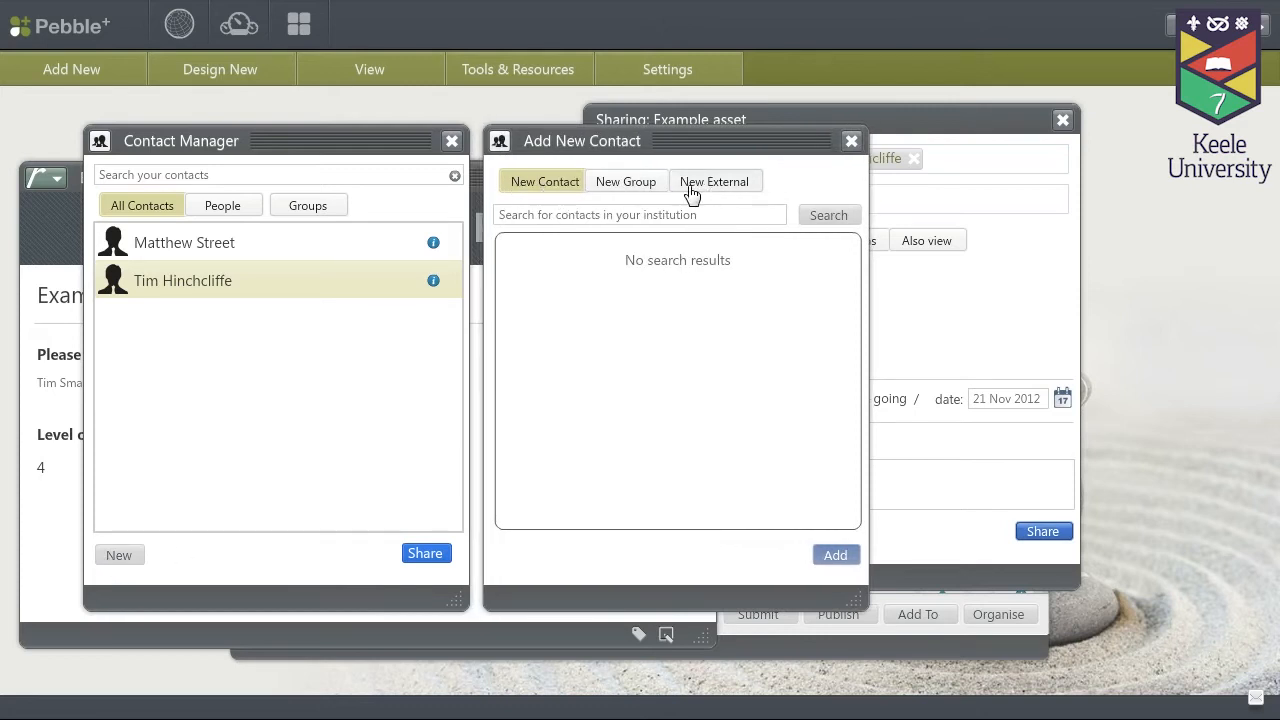
Step: Create a New External contact with a name and confirmed e-mail, adding them as a recipient
left_click(727, 185)
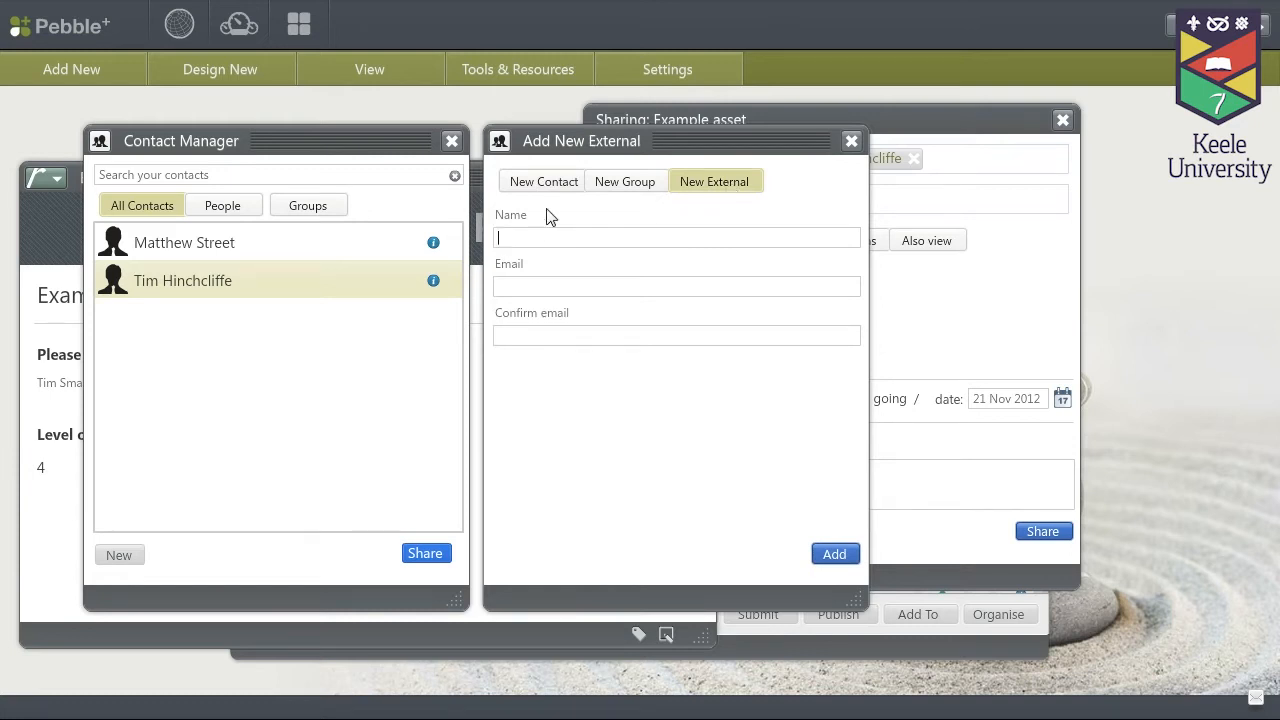
type("Test Account")
left_click(560, 282)
left_click(551, 334)
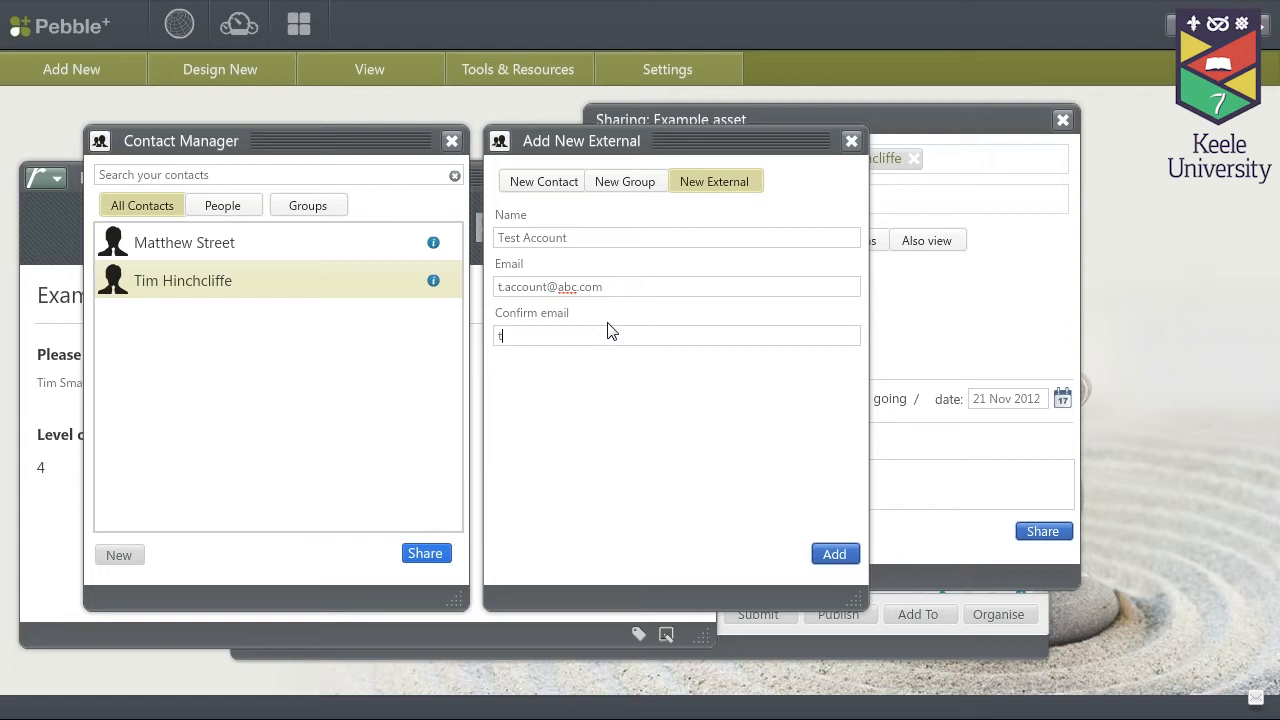
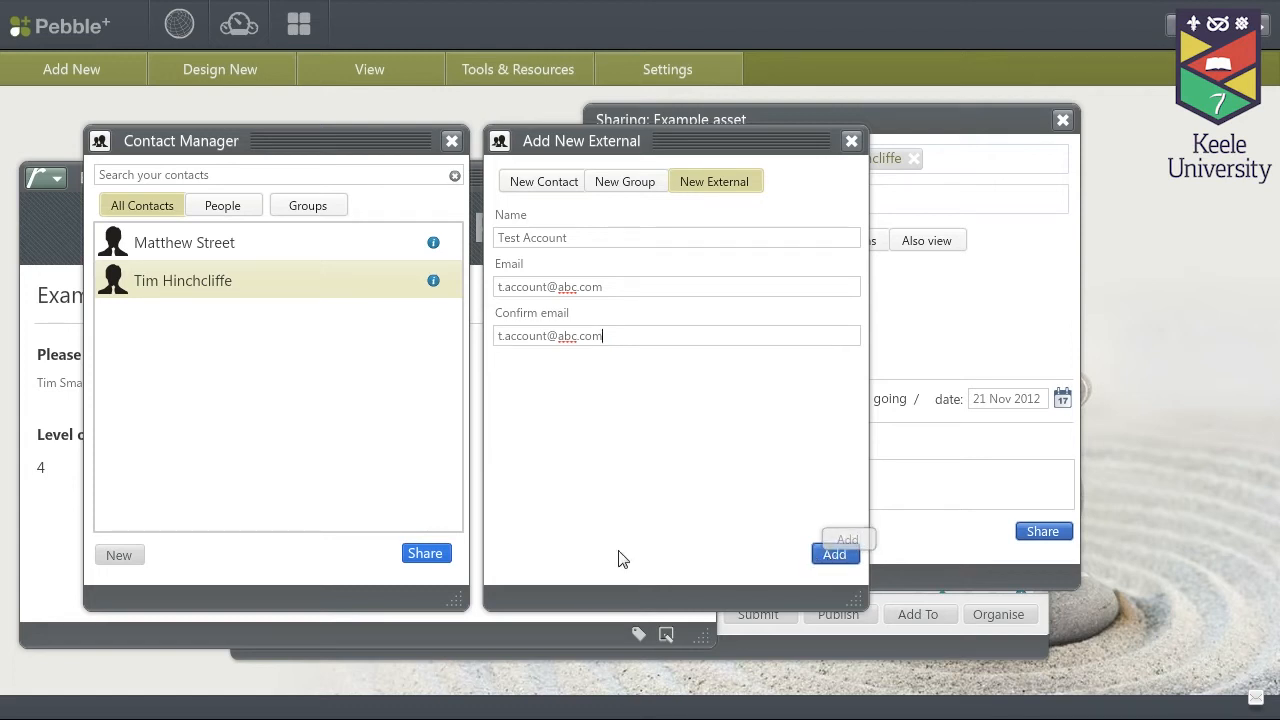
left_click(845, 564)
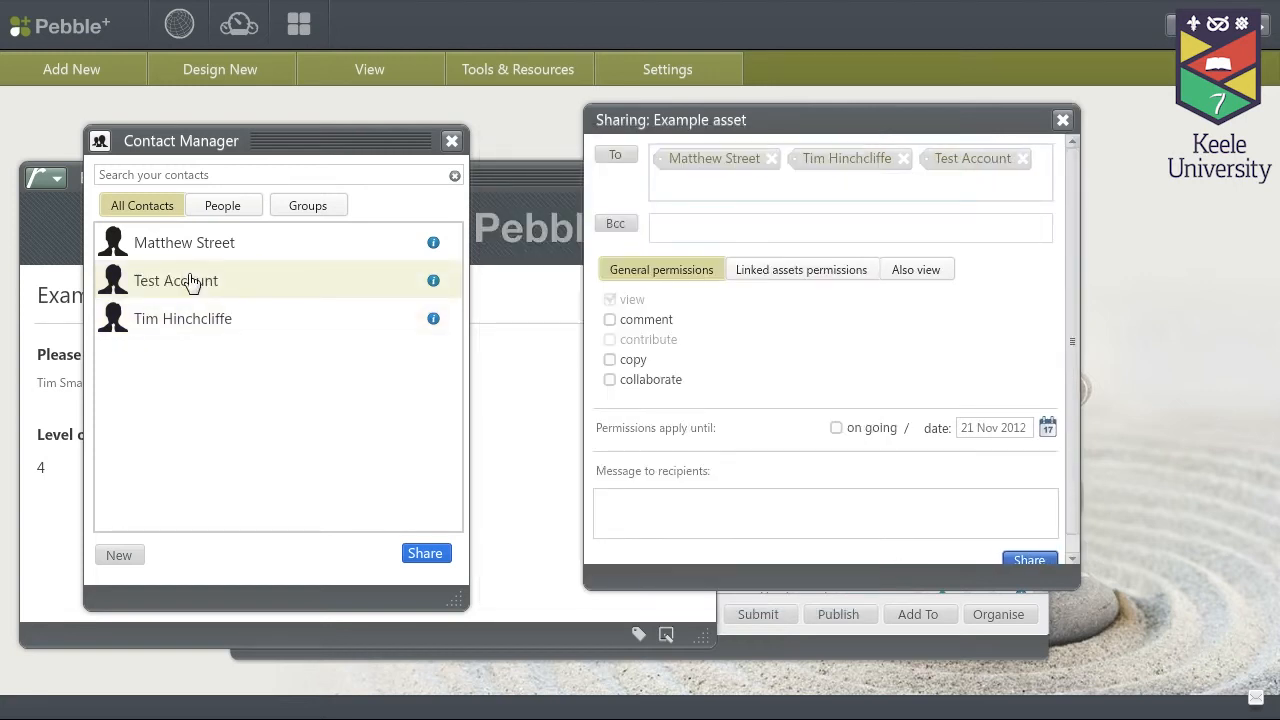
Step: Close Contact Manager and move the Sharing dialog, now with three recipients, to the left
left_click(192, 282)
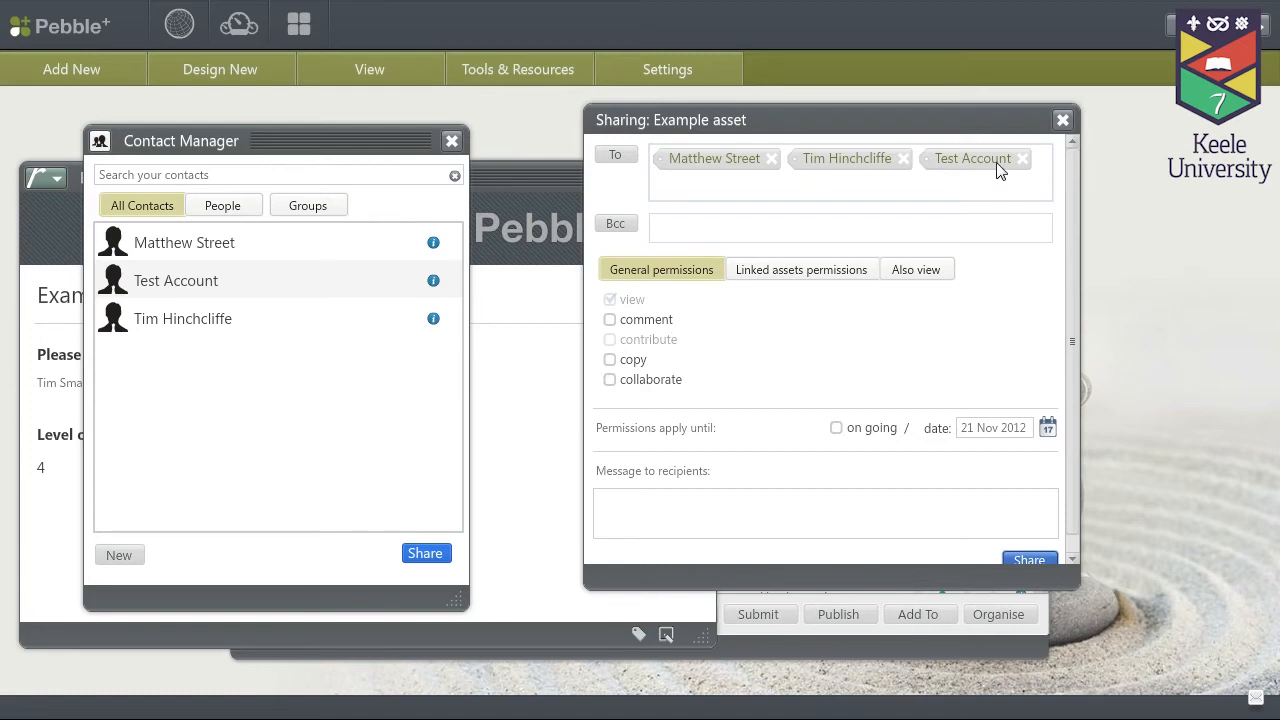
left_click(451, 141)
left_click_drag(809, 117, 546, 126)
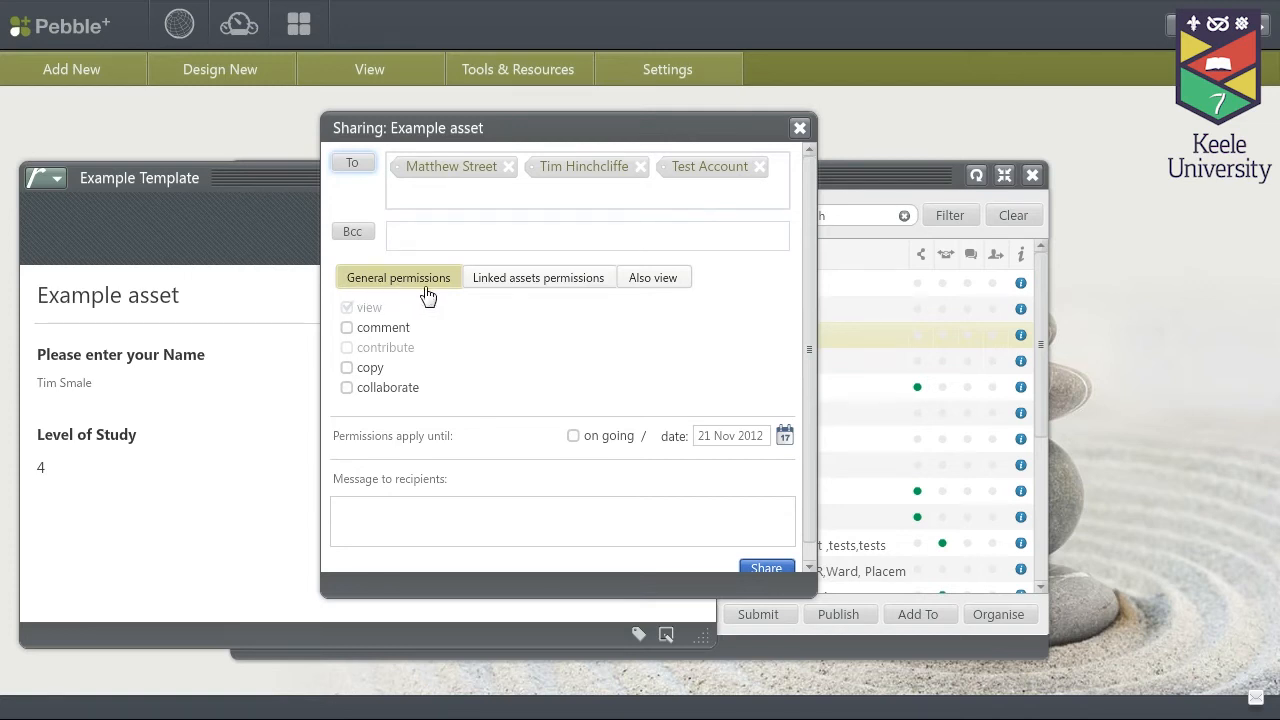
Step: Grant comment permission, leaving collaborate unticked, and place the cursor in the message box
left_click(347, 328)
left_click(344, 394)
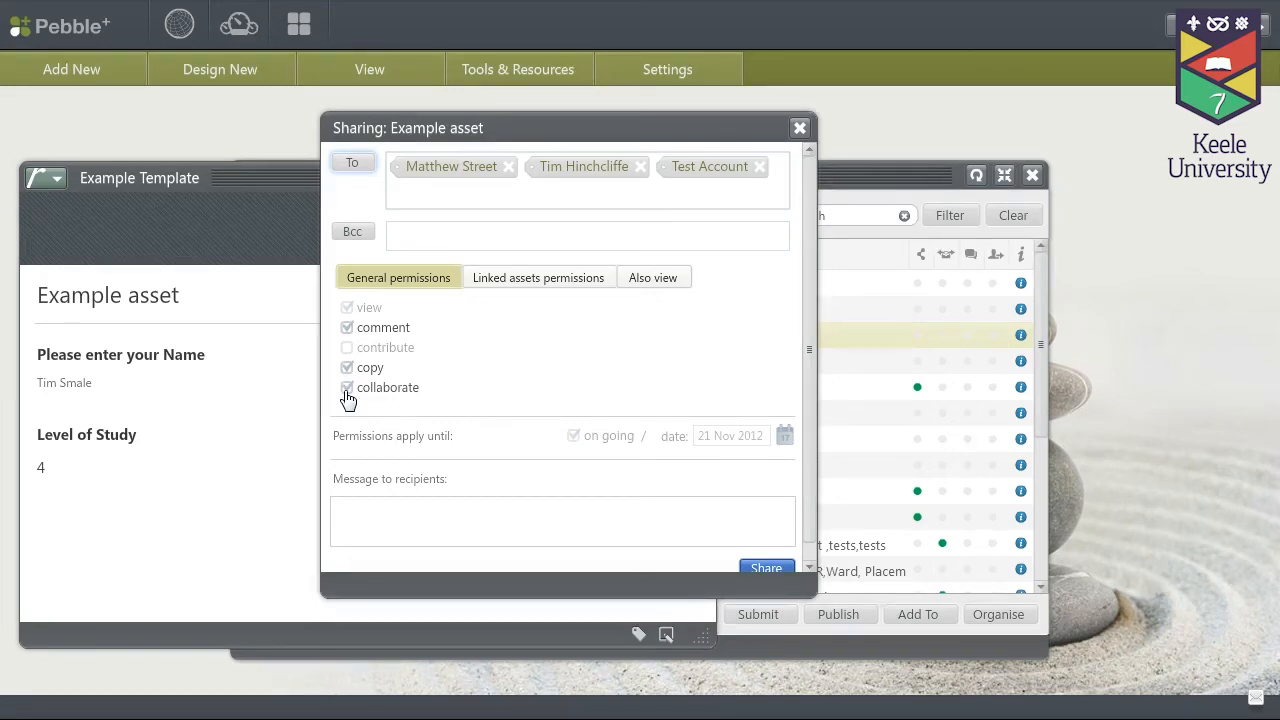
left_click(344, 390)
left_click(663, 523)
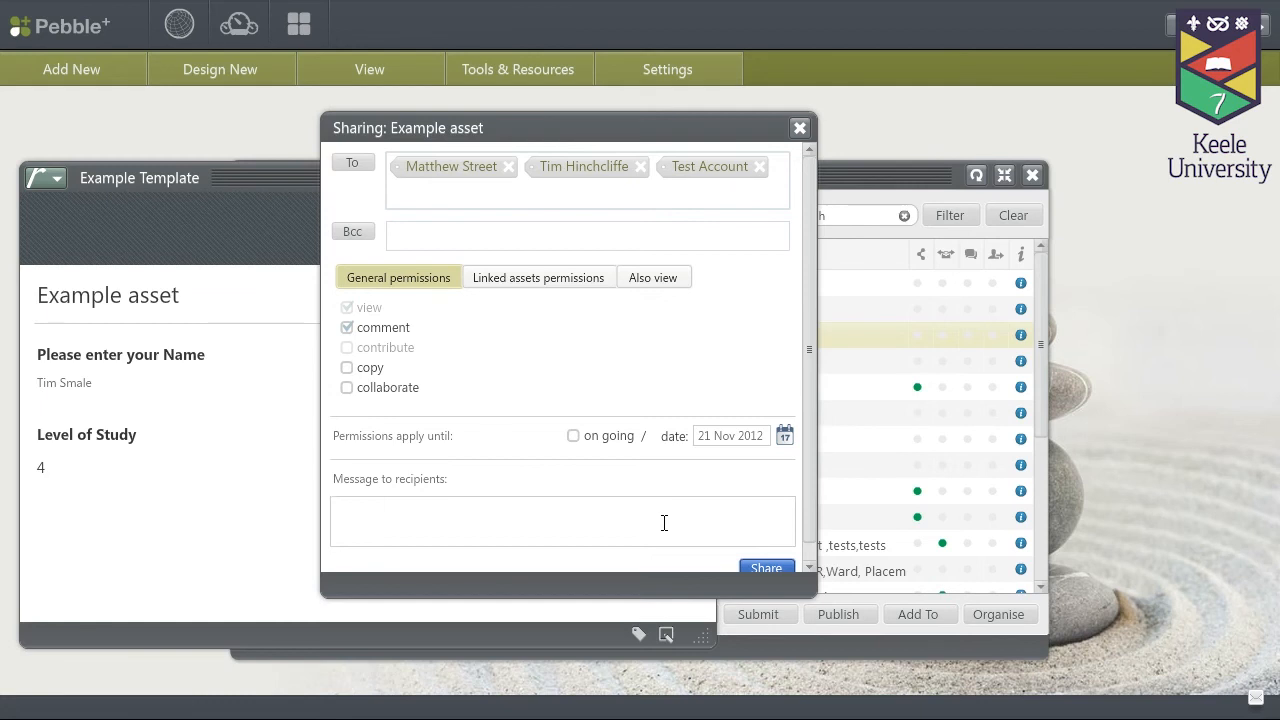
Step: Add the message 'This is my work as requested' and allow viewing and copying of linked assets
type("This is my work as requested")
left_click(507, 288)
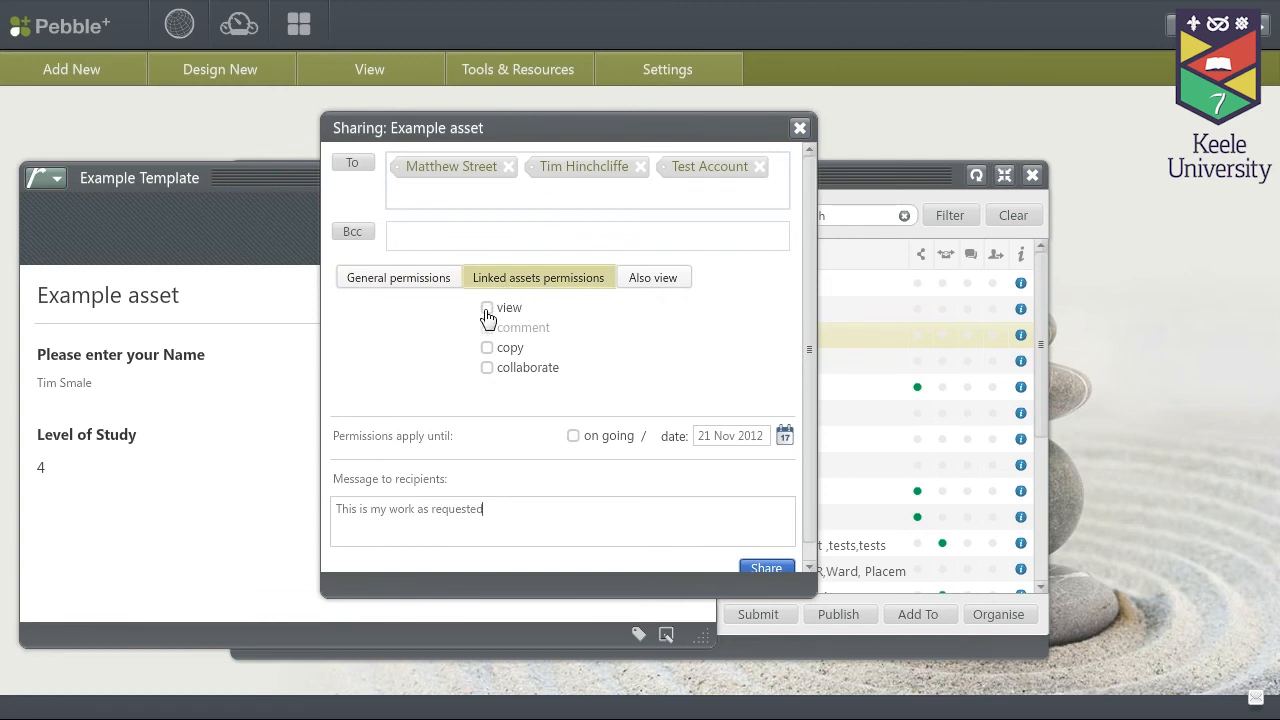
left_click(487, 312)
left_click(487, 350)
left_click(652, 285)
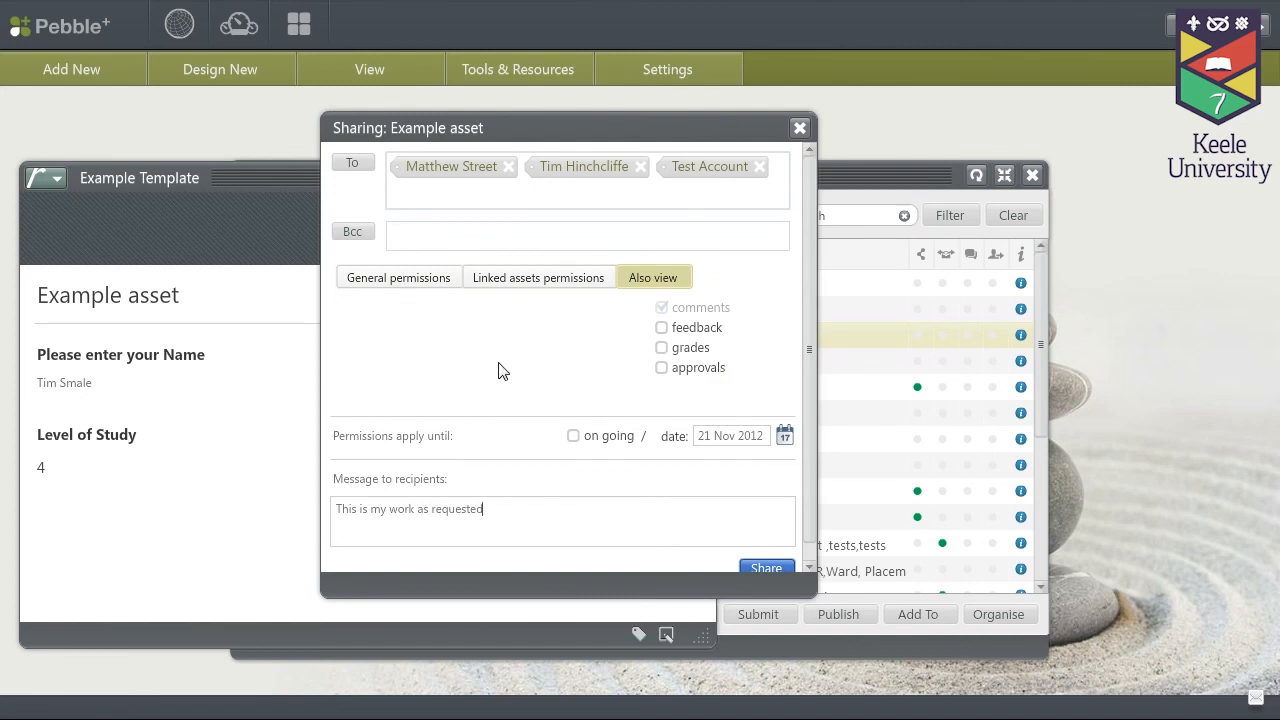
Step: Share Example asset, close its viewer, and check the green shared dot in Available Assets
left_click(766, 570)
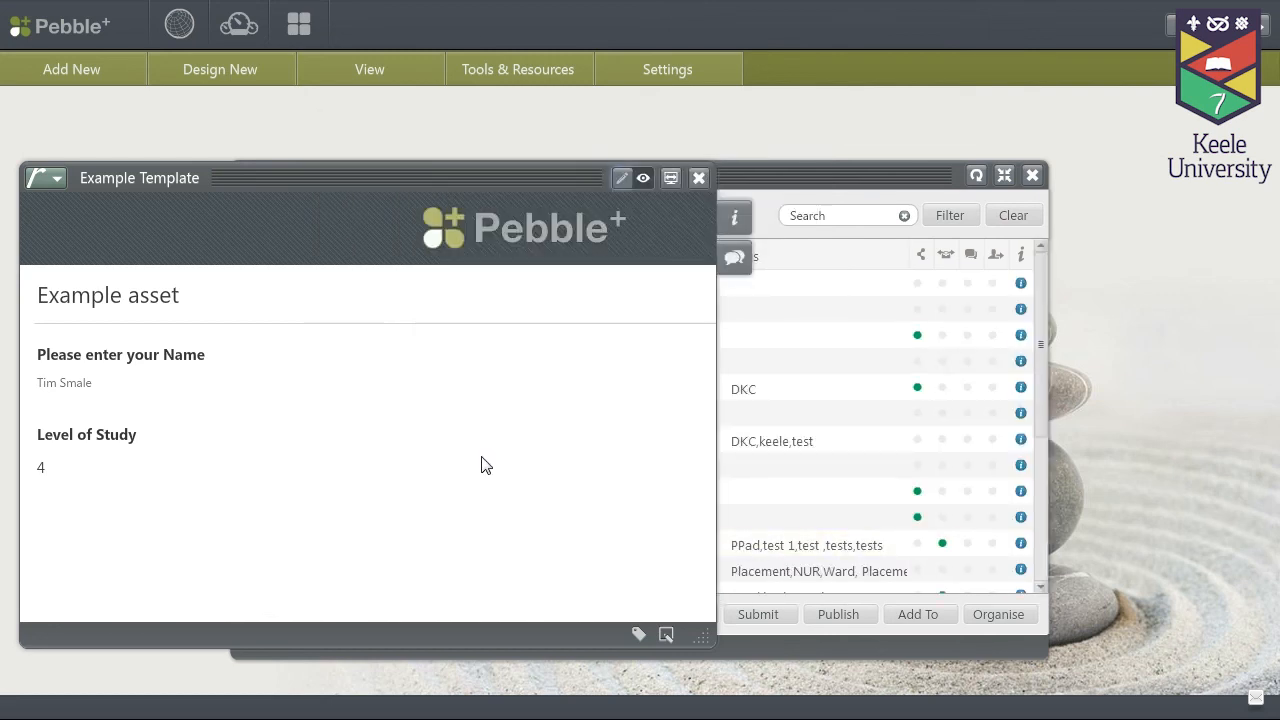
left_click(698, 178)
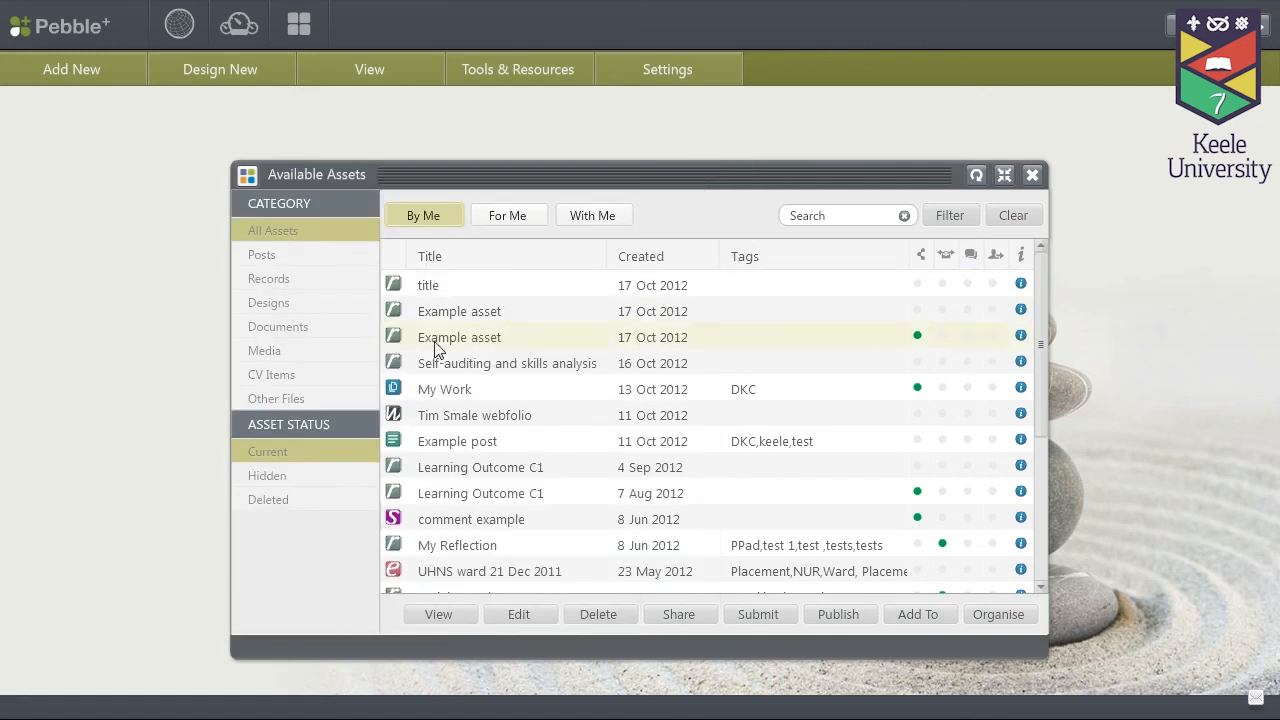
mouse_move(922, 344)
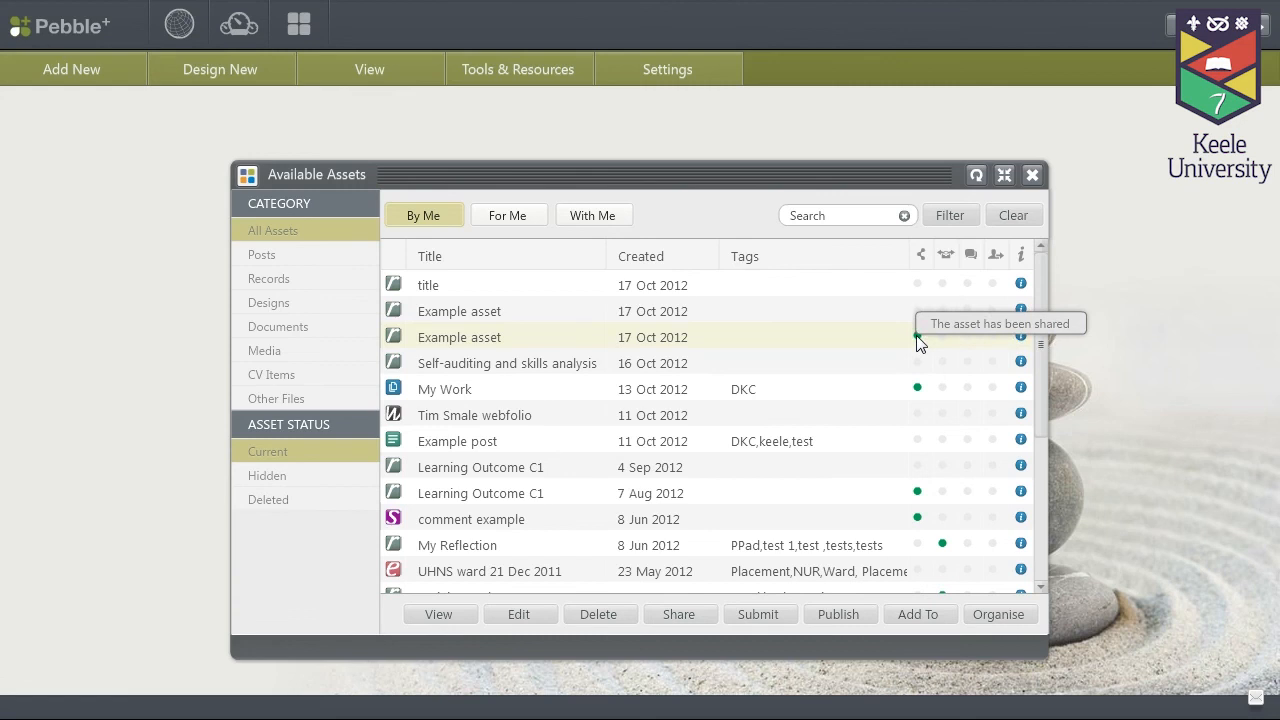